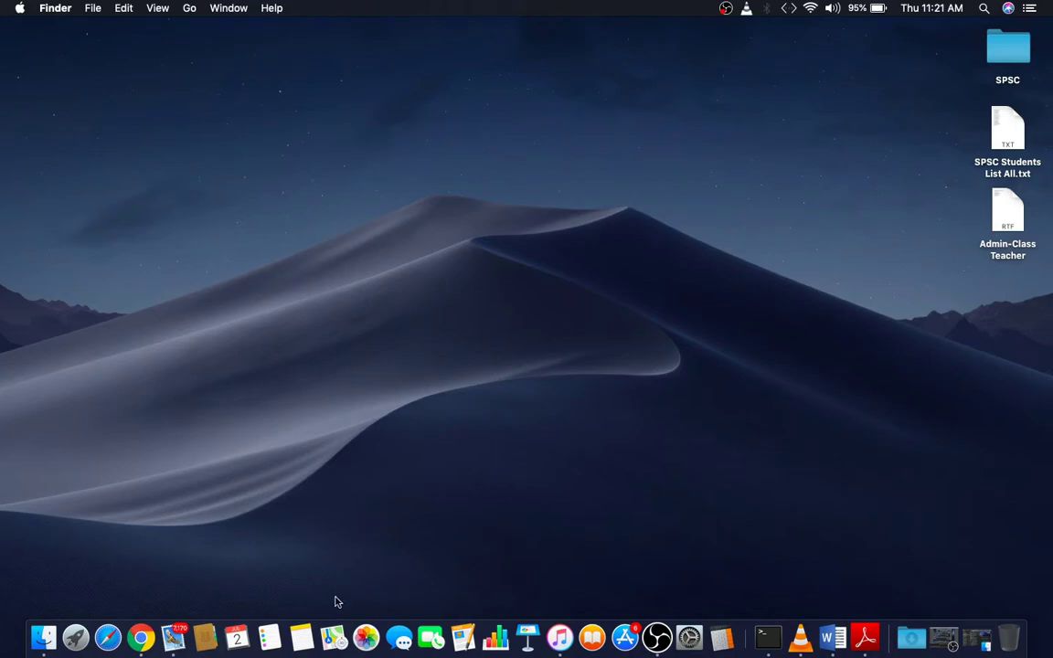
Step: Open the Notes app from the Dock to show the teacher queries note
click(284, 608)
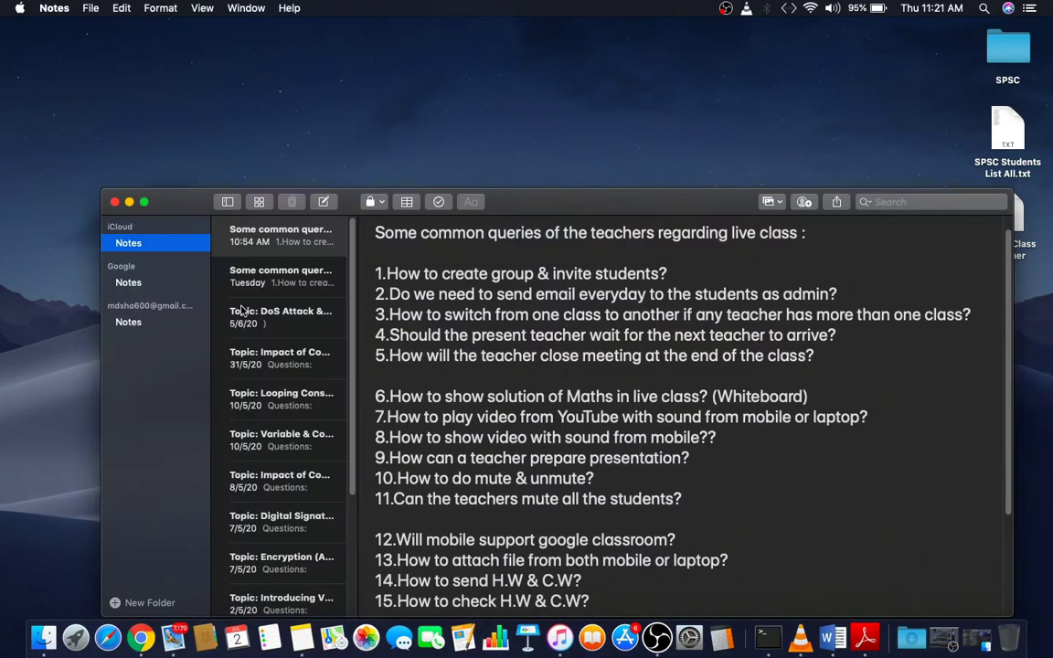
click(145, 202)
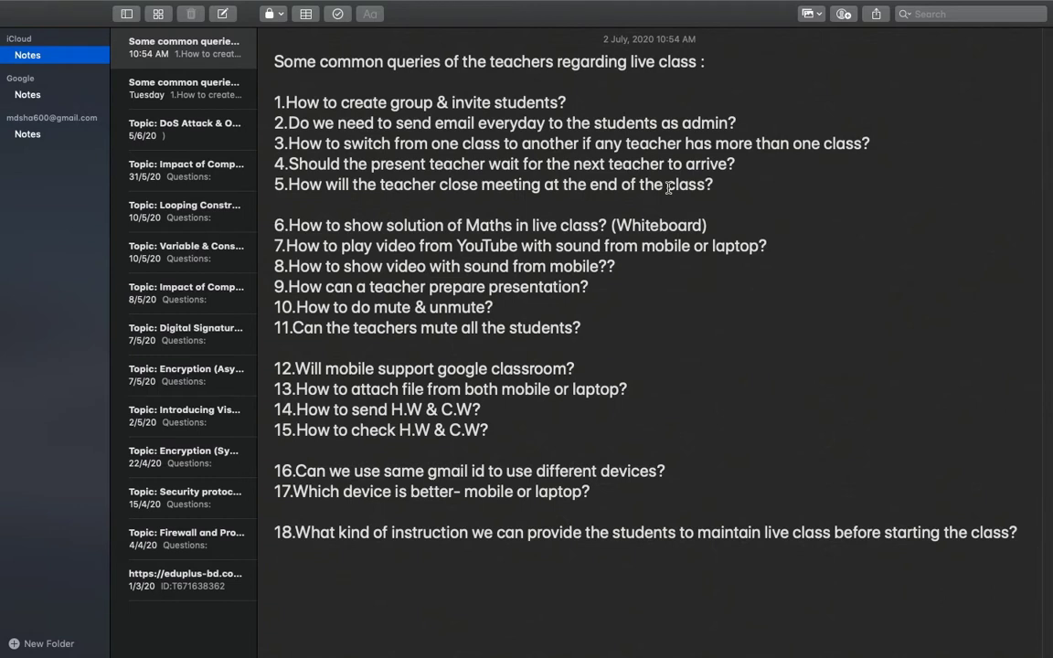
mouse_move(4, 3)
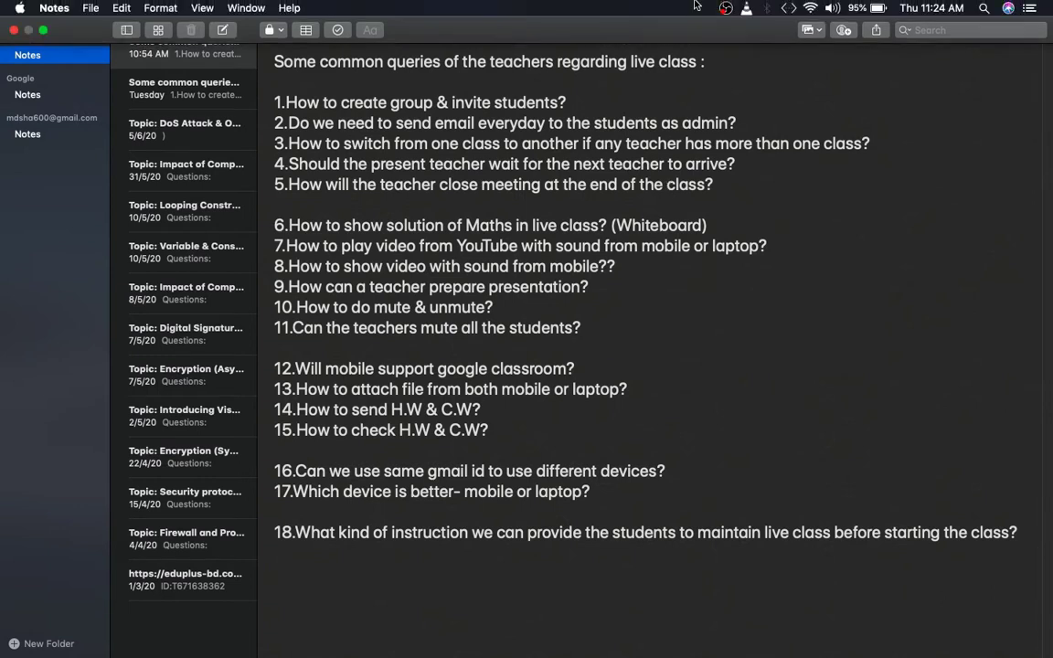
Step: Leave the full-screen note, launch Chrome full screen, and go to Google Meet via Google apps
click(43, 31)
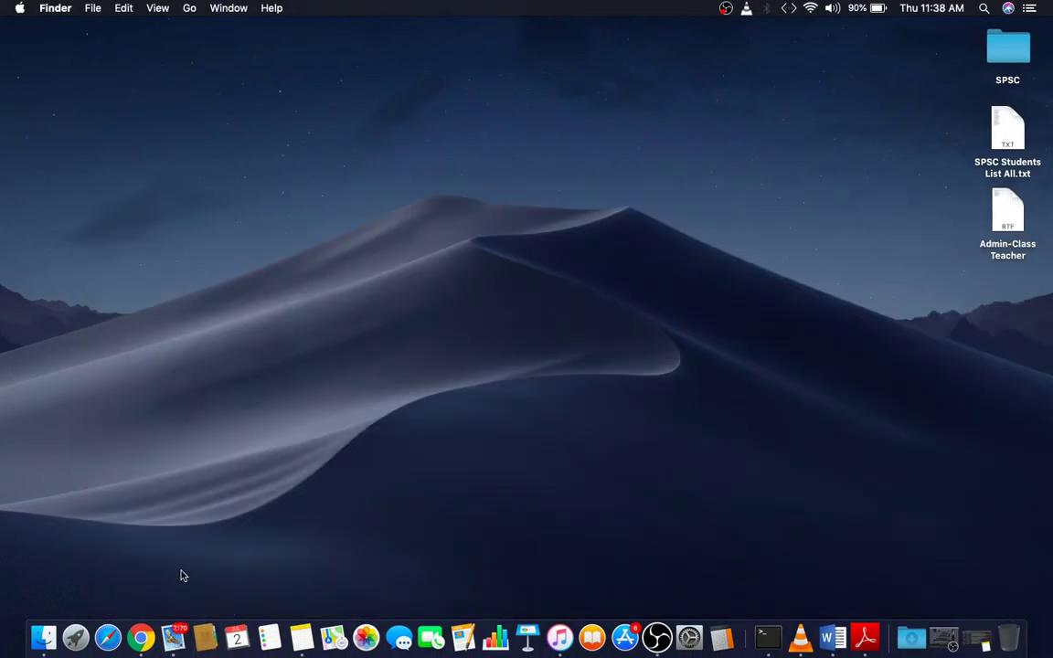
click(137, 608)
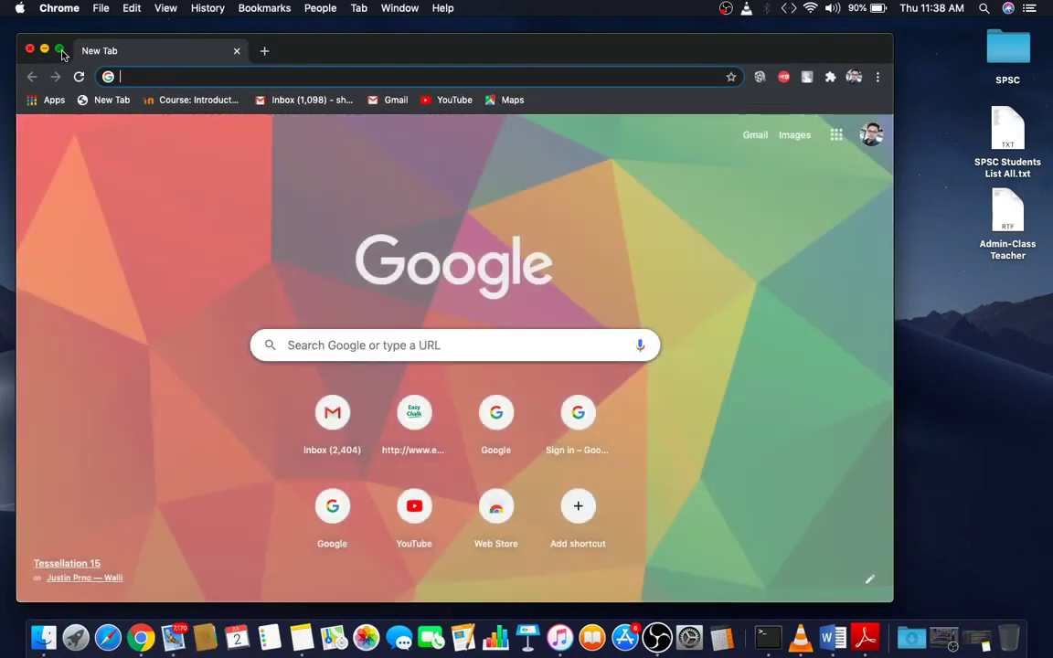
click(58, 49)
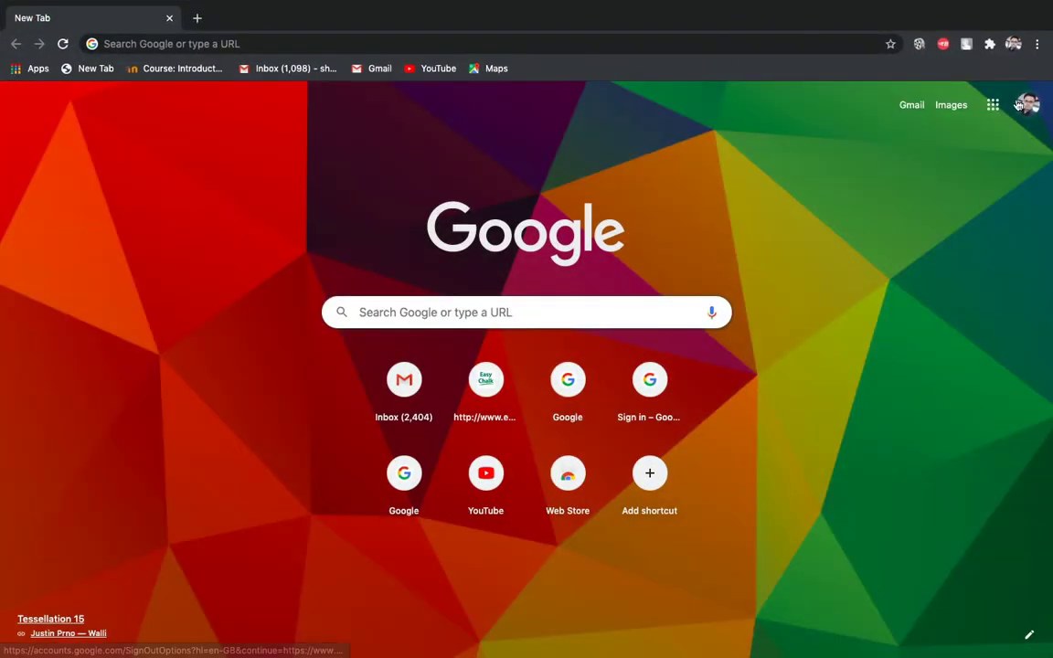
click(993, 104)
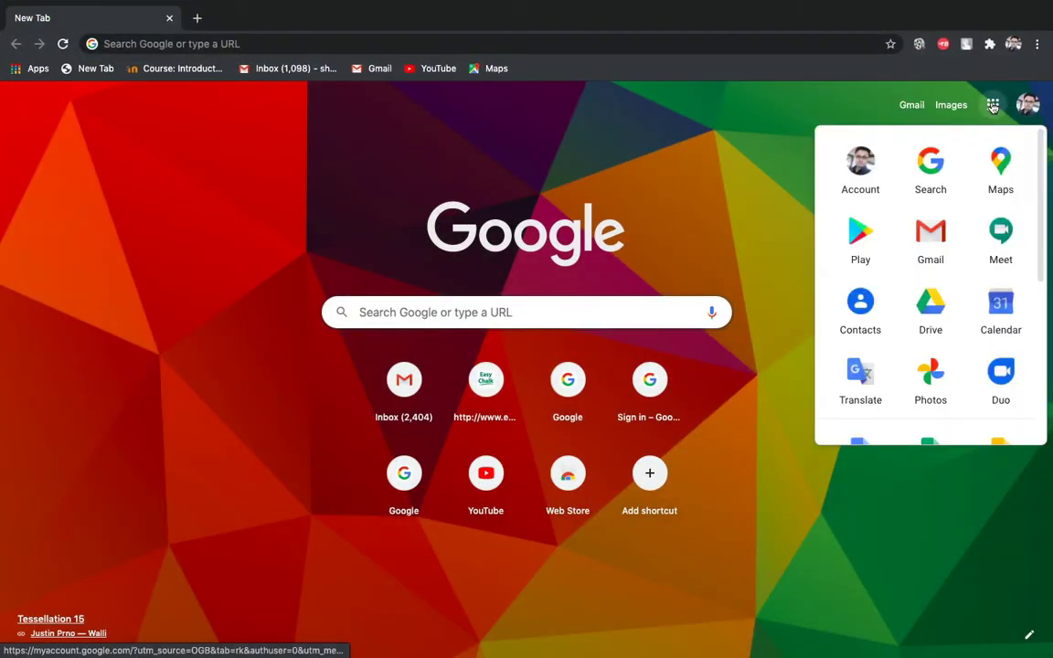
click(1005, 242)
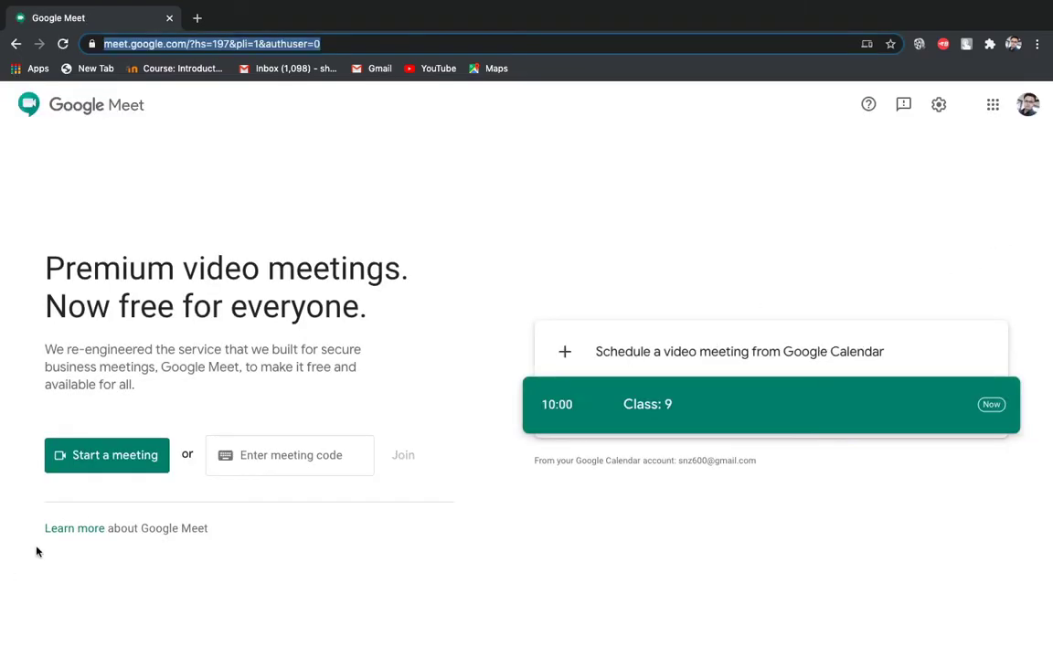
Step: Start a new meeting, join with camera and microphone off, and dismiss the pop-ups
click(124, 466)
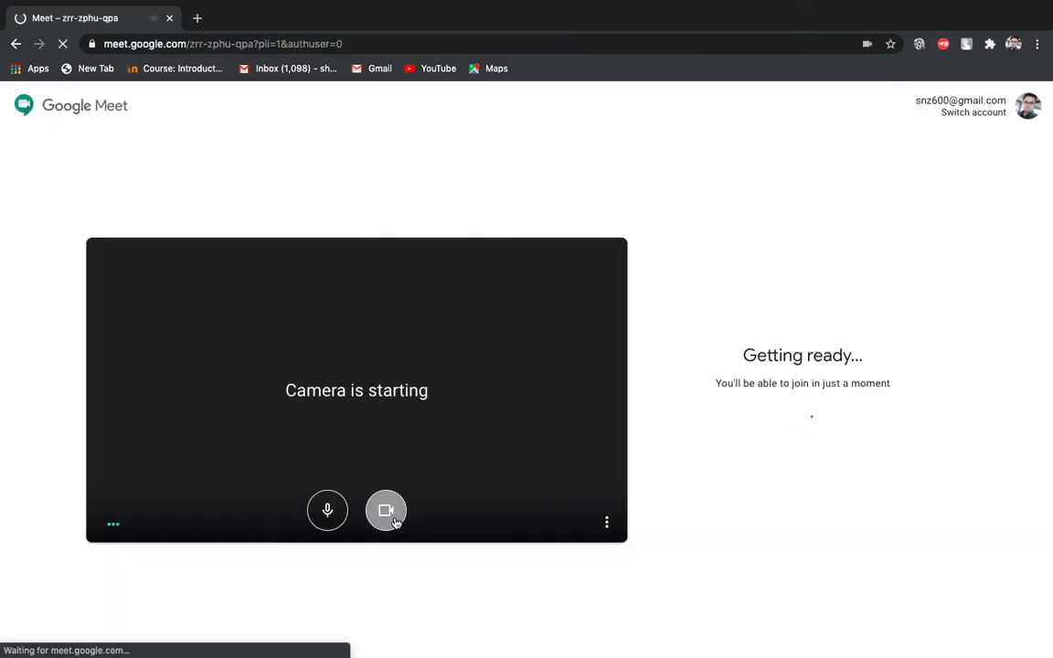
click(393, 518)
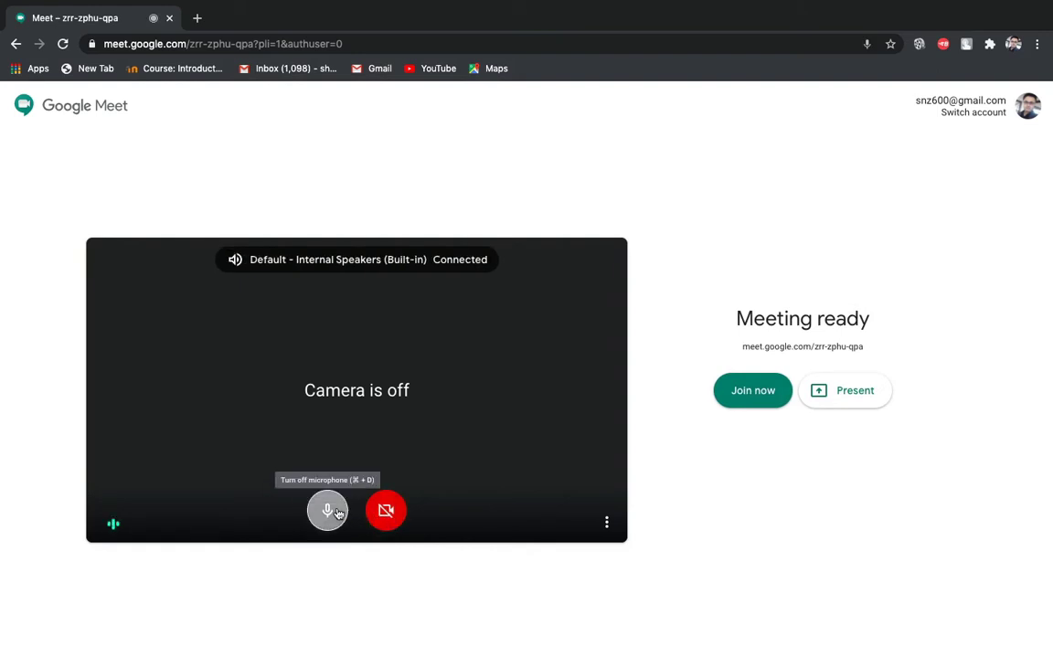
click(330, 510)
click(753, 398)
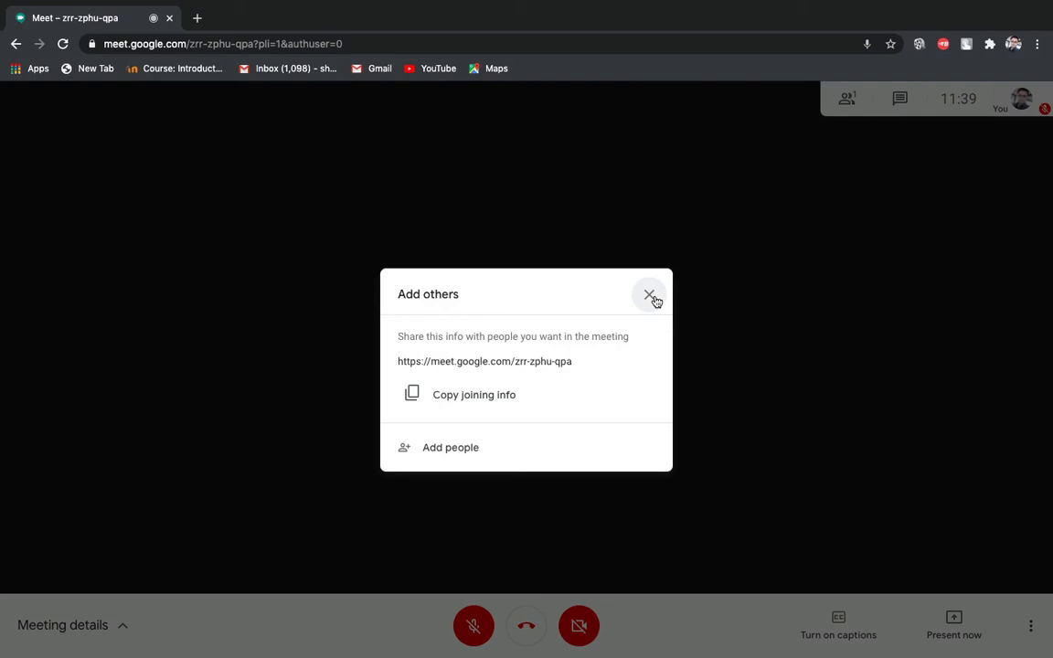
click(650, 295)
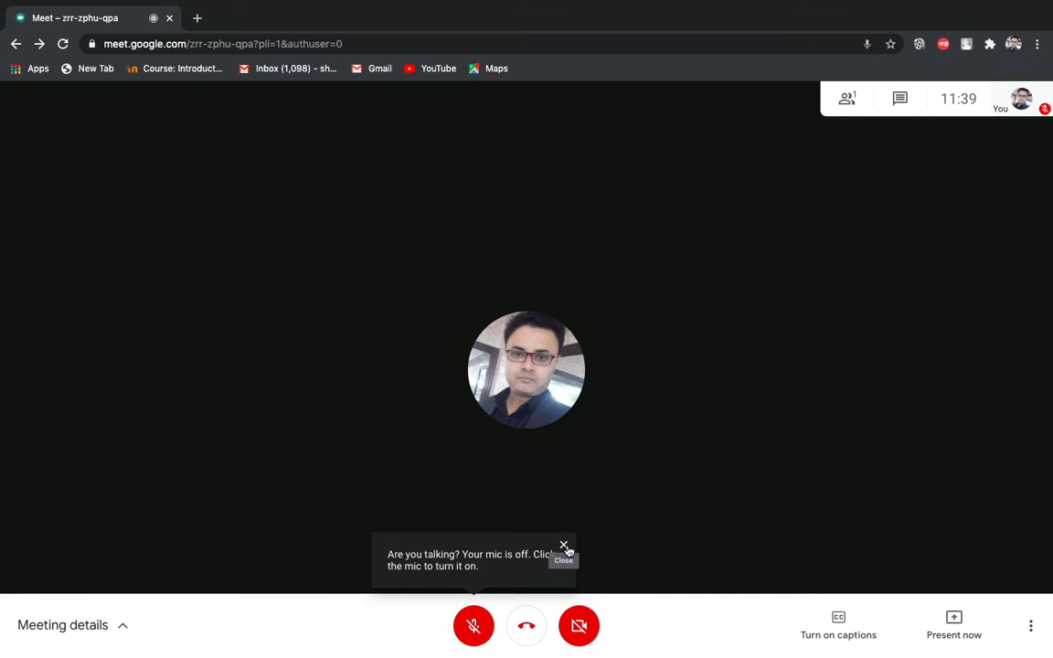
click(564, 545)
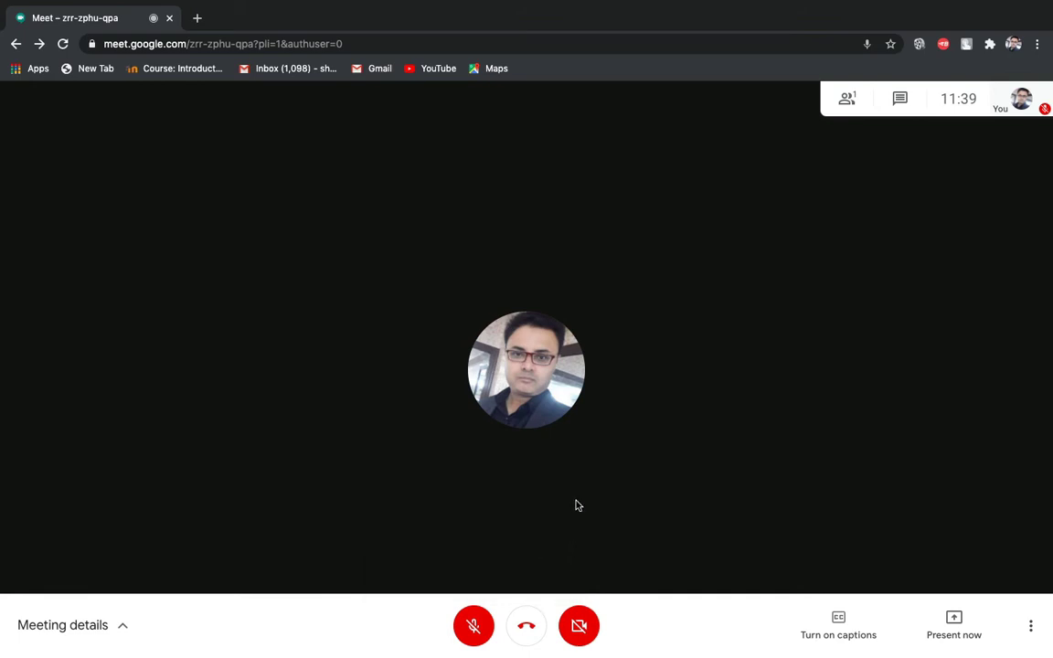
Step: Present your entire screen to the meeting
click(955, 624)
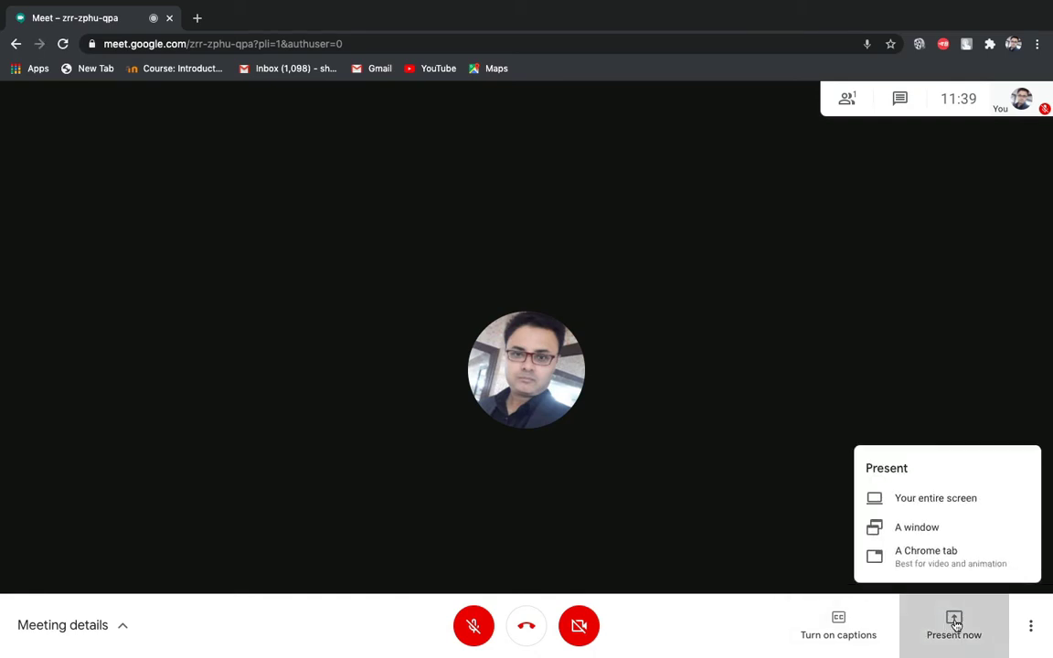
click(936, 505)
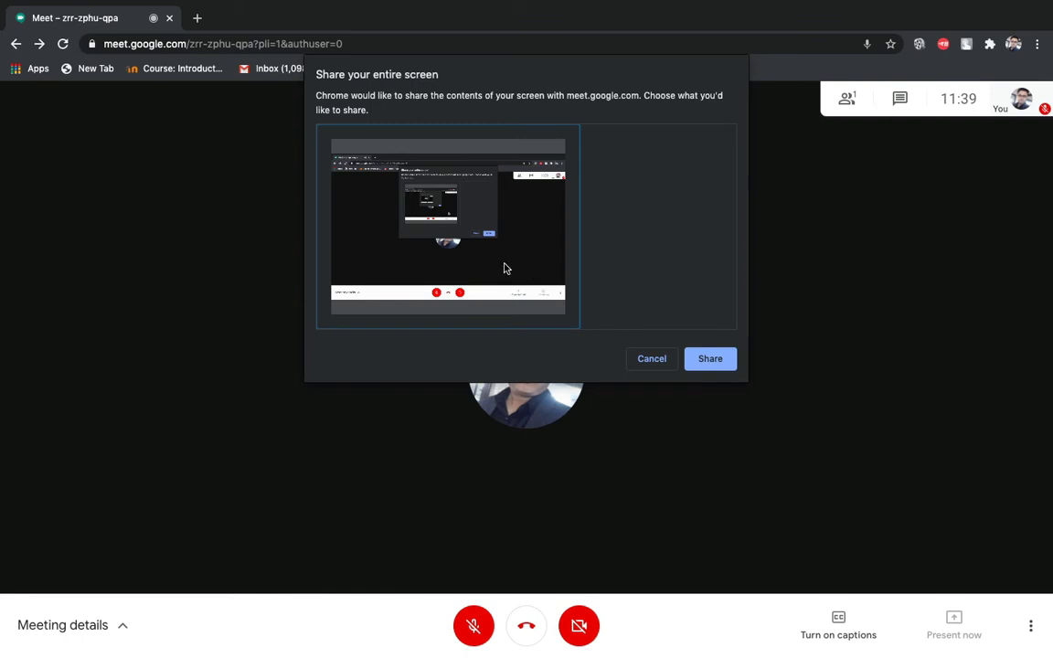
click(709, 361)
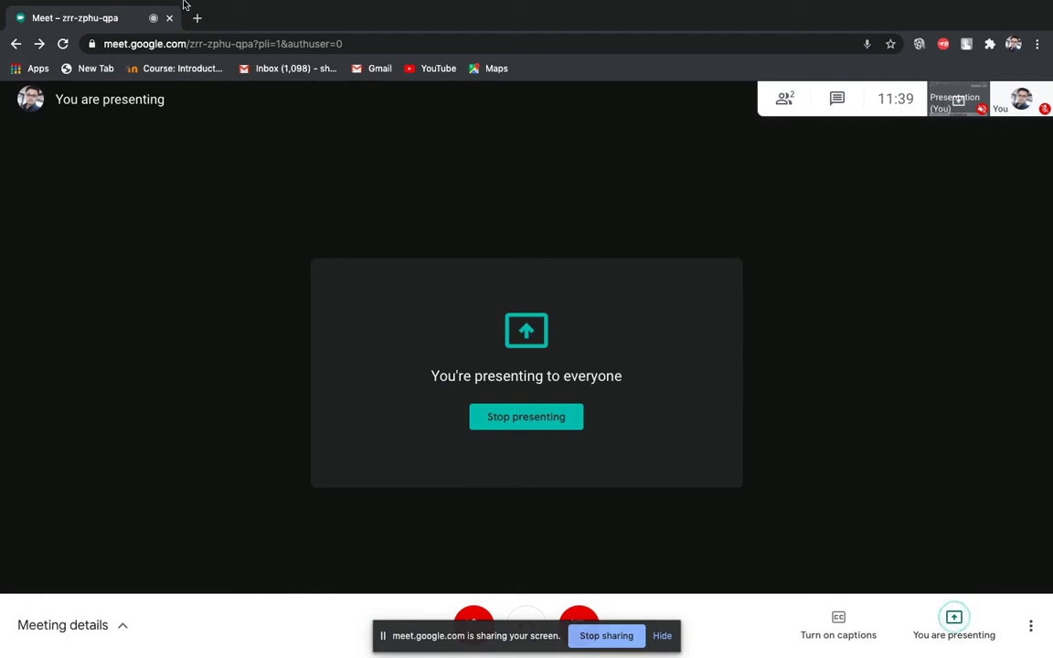
Step: In a new Chrome tab, open Google Jamboard from the Google apps list
mouse_move(183, 2)
click(197, 19)
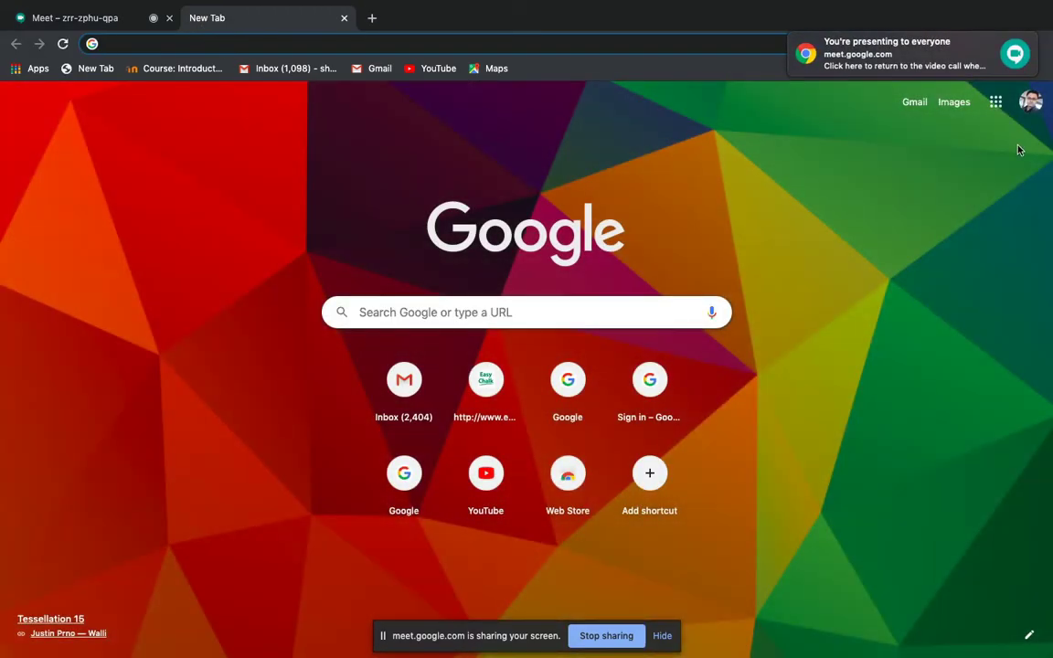
click(1013, 43)
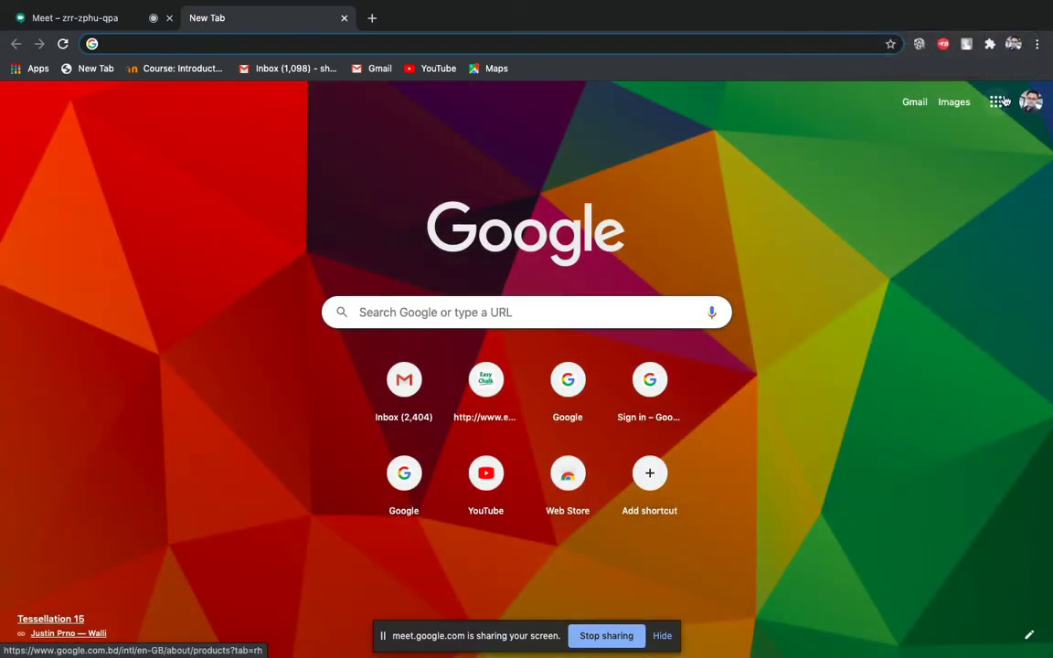
click(996, 102)
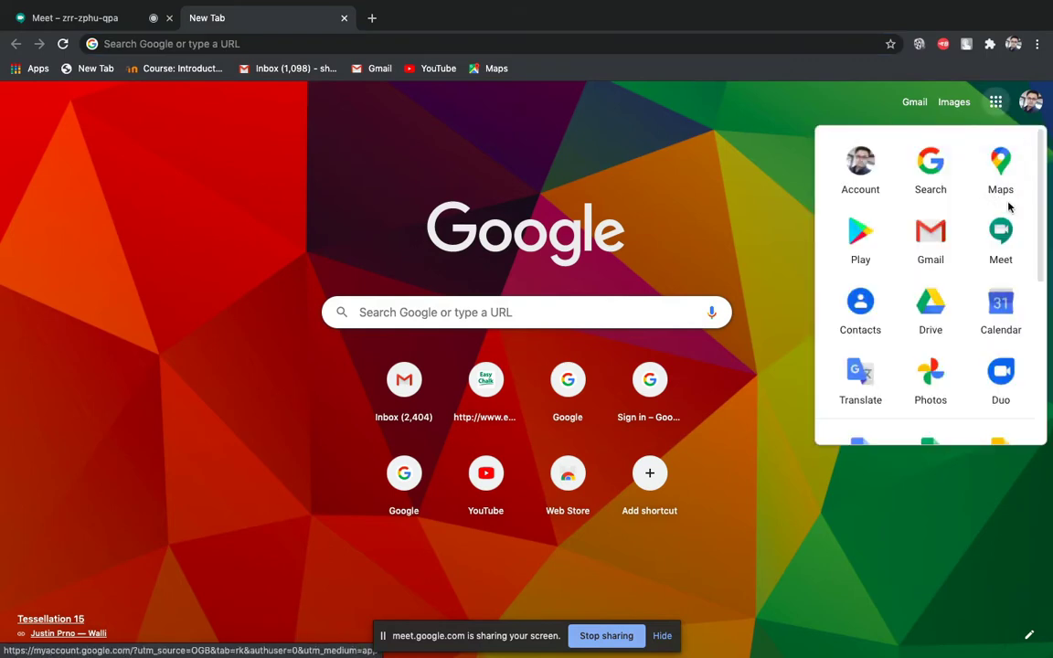
drag(1041, 202, 1005, 358)
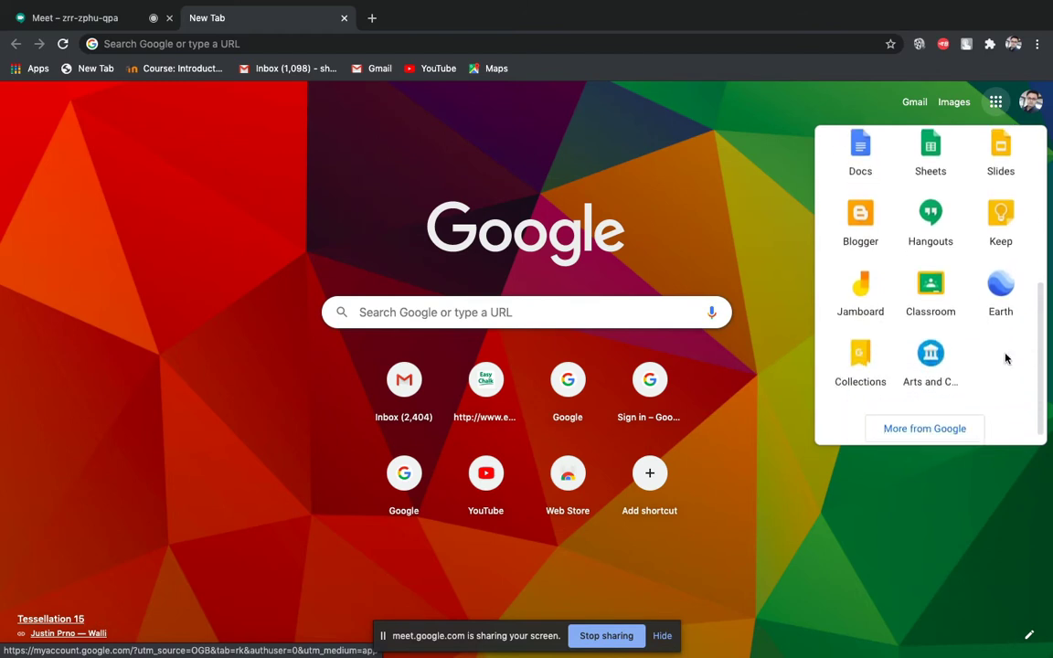
click(861, 289)
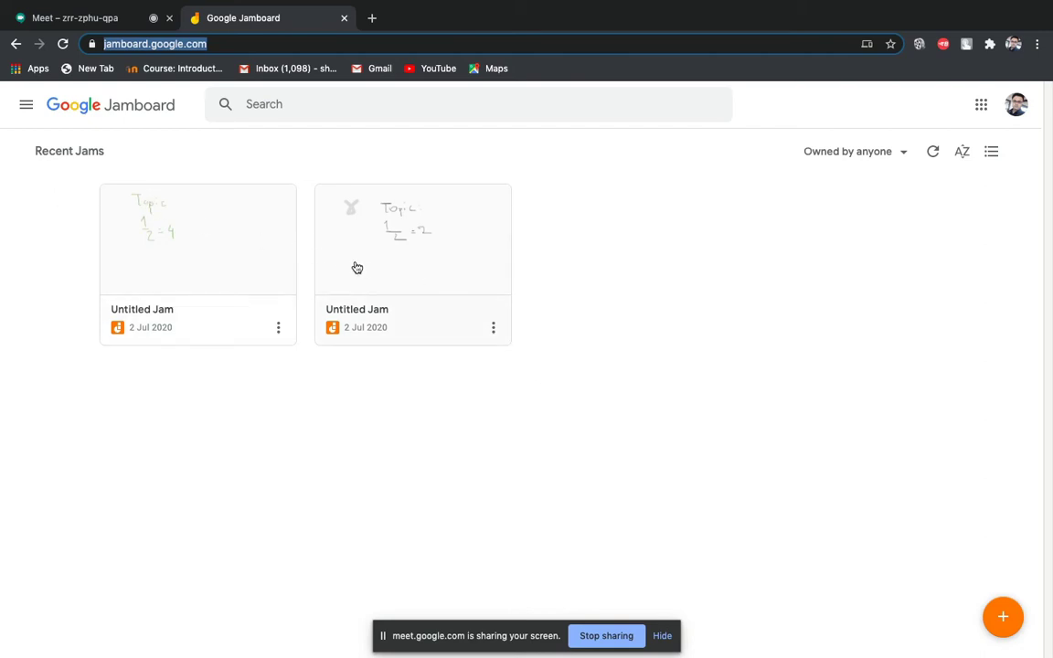
Step: Create a new blank jam and show the Pen tool's type and colour options
click(1005, 621)
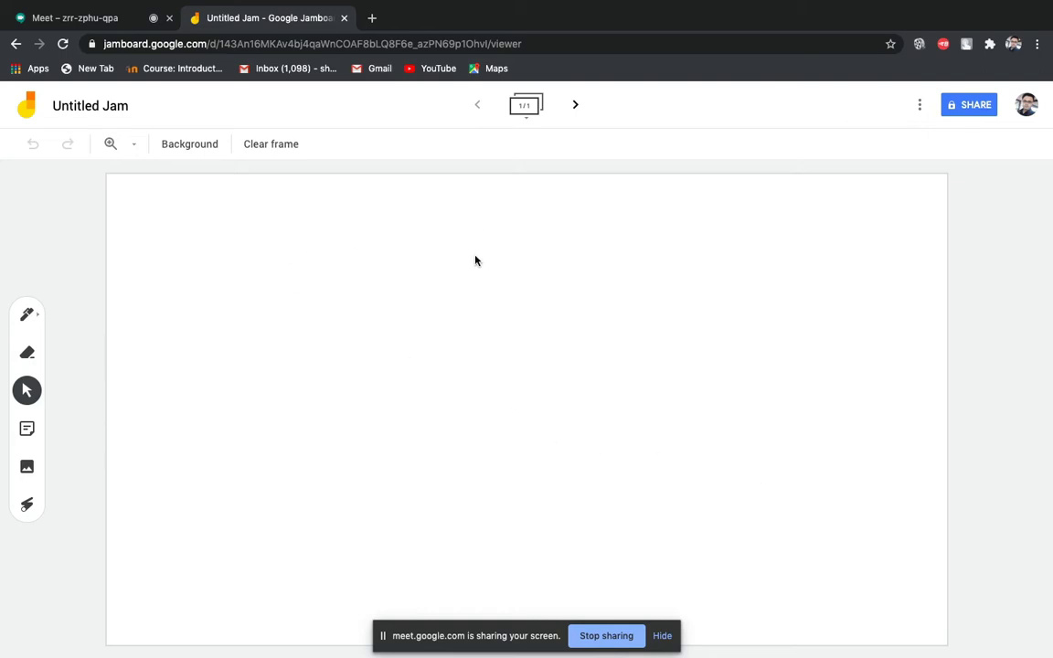
click(27, 316)
click(36, 319)
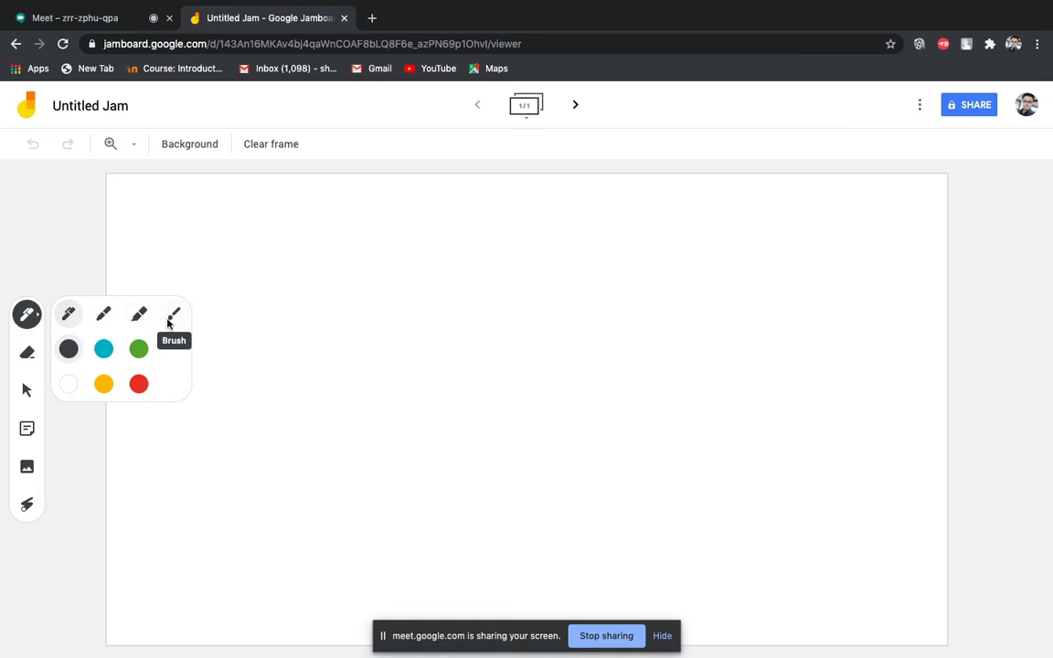
Step: Handwrite '1 = 2 x 2' on the frame using the blue Marker pen
click(103, 316)
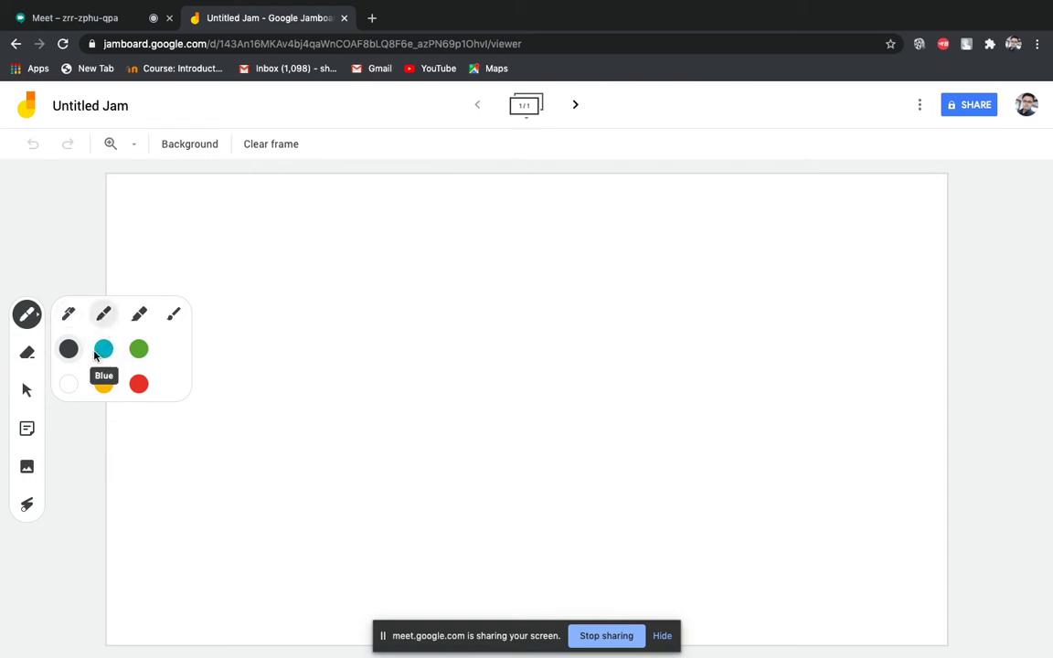
click(103, 350)
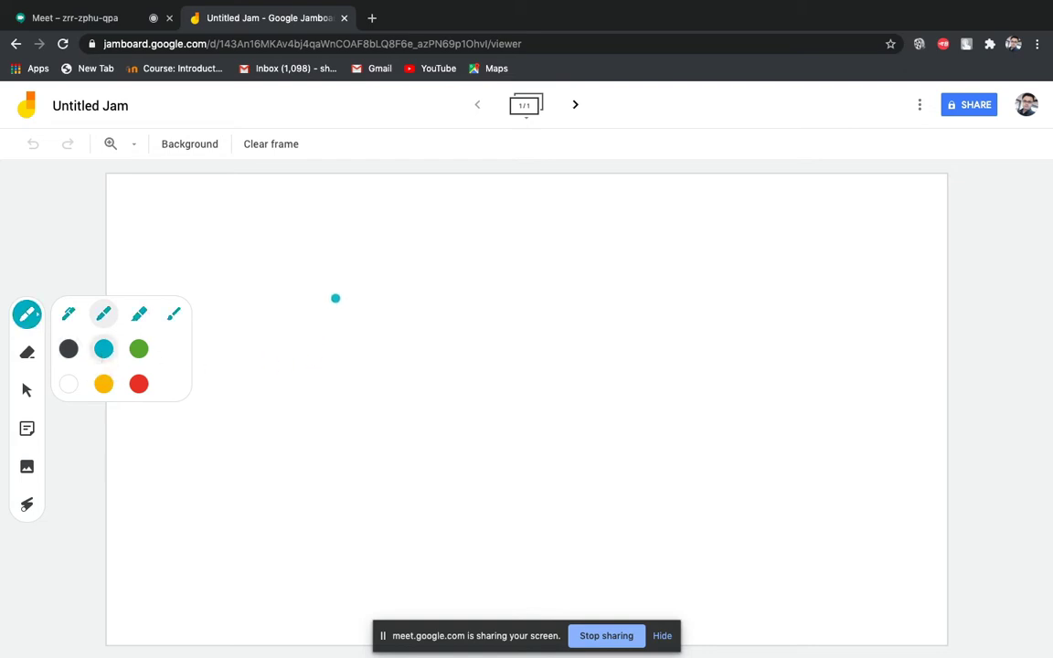
mouse_move(329, 258)
mouse_down()
mouse_move(361, 222)
mouse_move(350, 301)
mouse_move(377, 301)
mouse_up()
drag(436, 262, 457, 272)
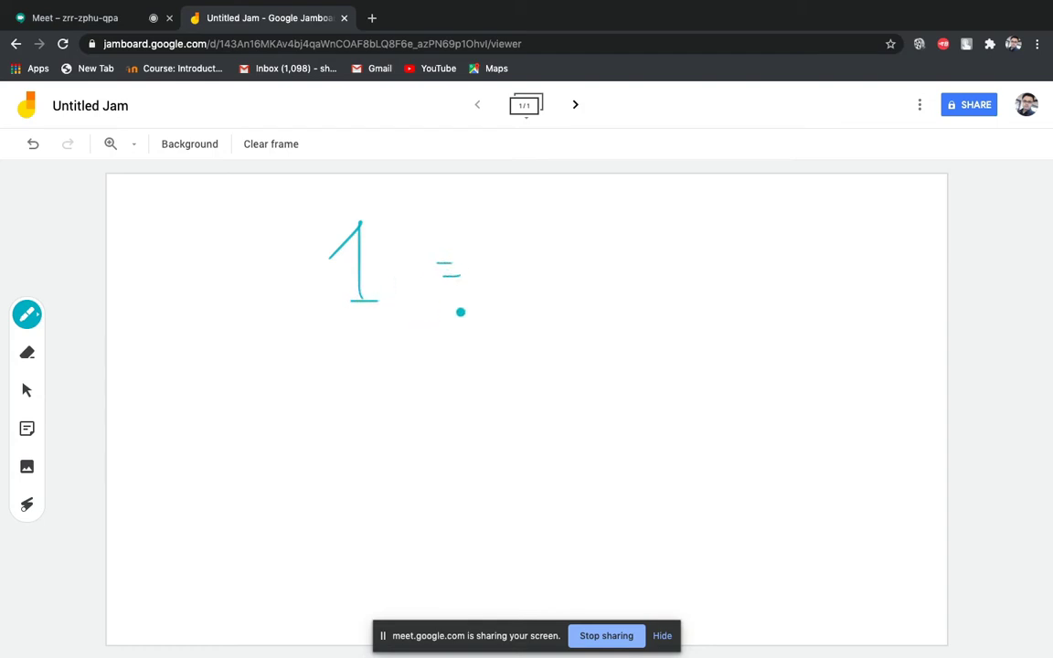
mouse_move(511, 230)
mouse_down()
mouse_move(524, 242)
mouse_move(516, 265)
mouse_move(610, 275)
mouse_move(590, 274)
mouse_up()
mouse_move(647, 240)
mouse_down()
mouse_move(677, 239)
mouse_move(662, 271)
mouse_move(702, 268)
mouse_up()
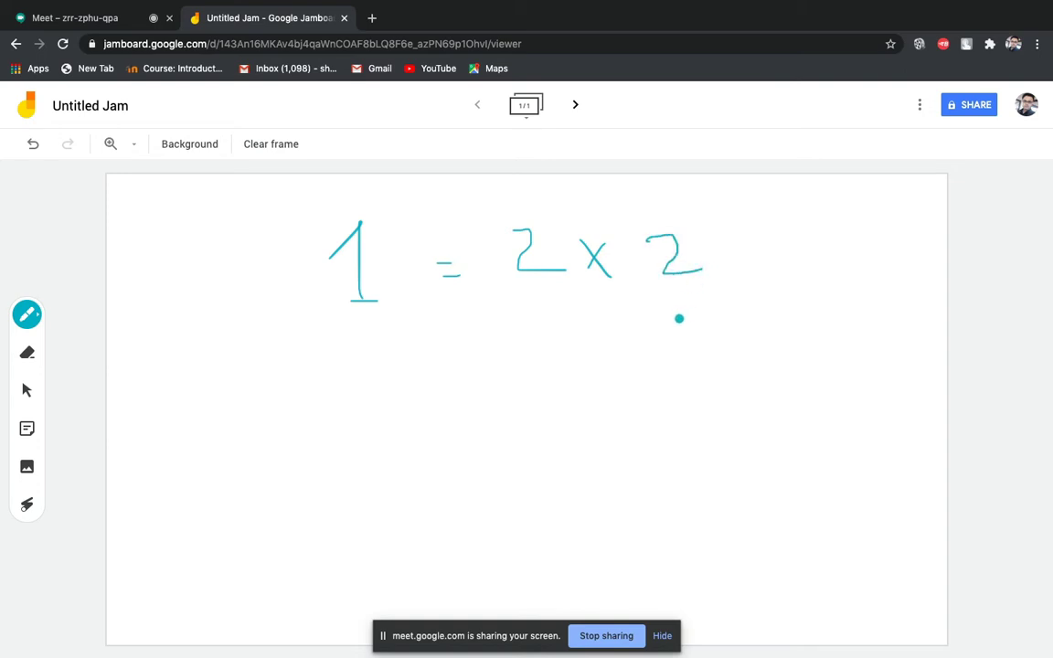